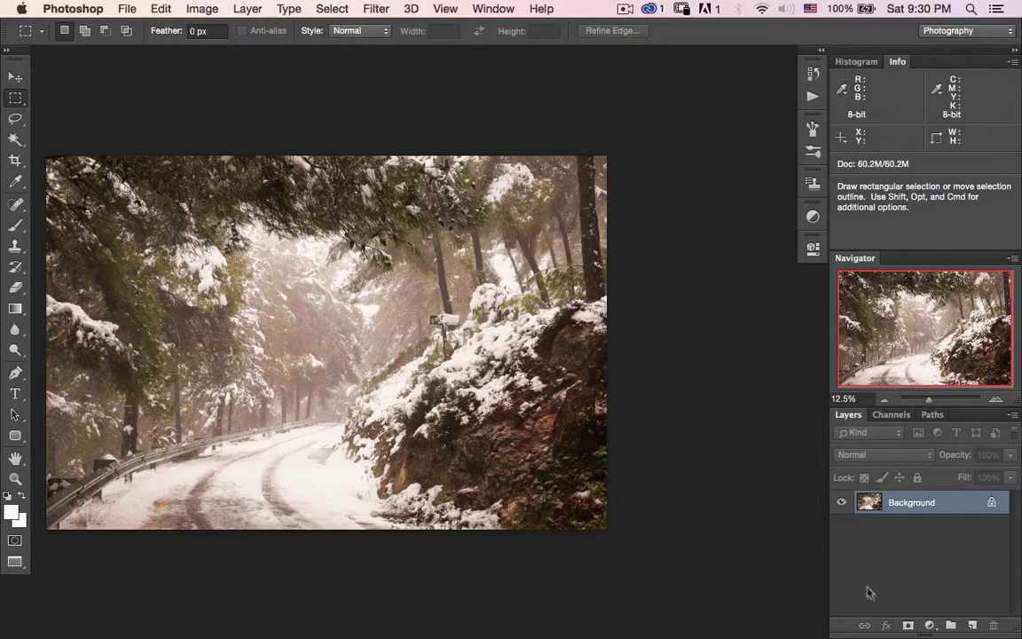
Add a Curves adjustment layer above the Background layer, enlarge its properties panel and detach it as a floating panel
{"action": "left_click", "coordinate": [930, 626]}
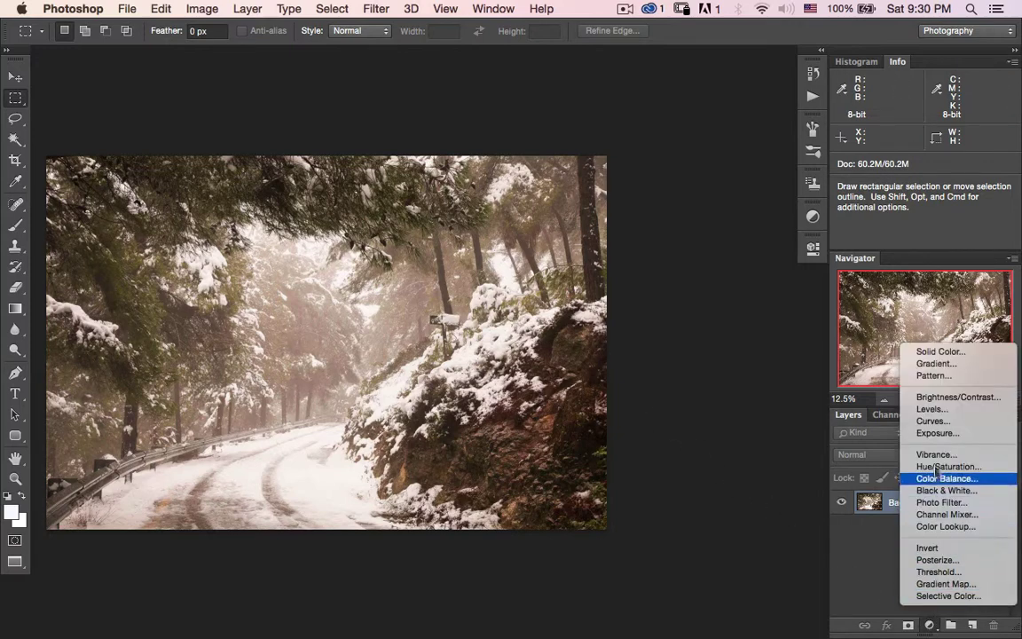
{"action": "left_click", "coordinate": [933, 422]}
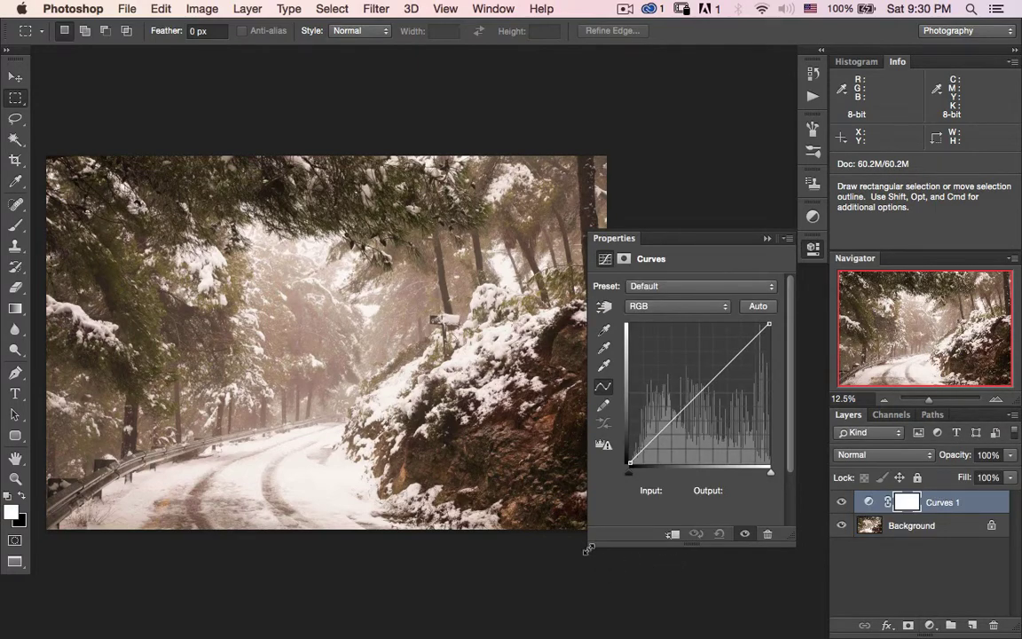
{"action": "mouse_move", "coordinate": [586, 547]}
{"action": "left_mouse_down"}
{"action": "mouse_move", "coordinate": [579, 560]}
{"action": "mouse_move", "coordinate": [588, 547]}
{"action": "mouse_move", "coordinate": [592, 561]}
{"action": "left_mouse_up"}
{"action": "left_click", "coordinate": [631, 246]}
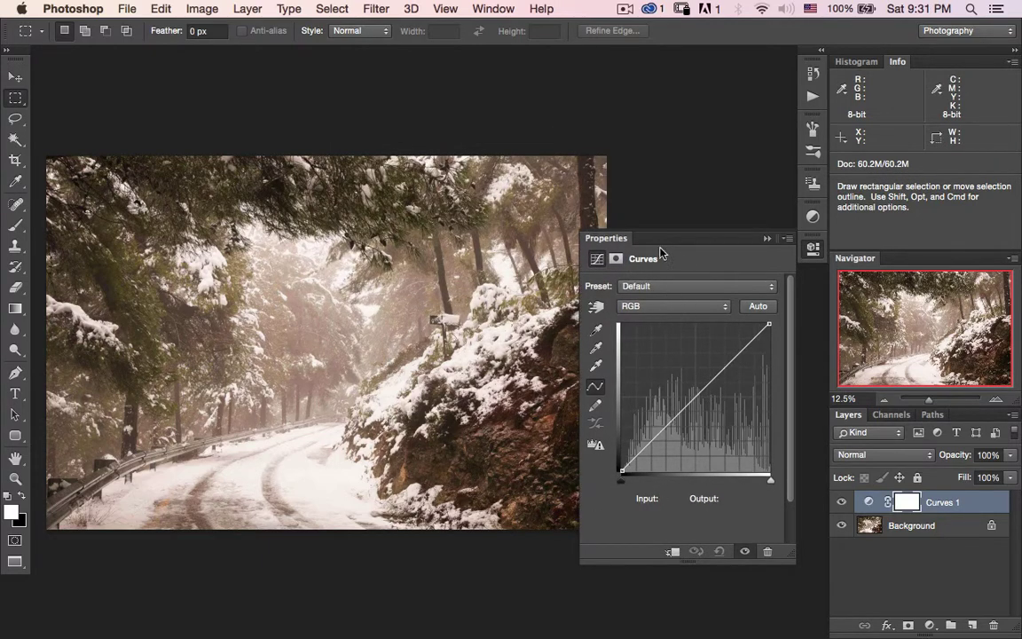
{"action": "left_click_drag", "start_coordinate": [660, 246], "coordinate": [684, 286]}
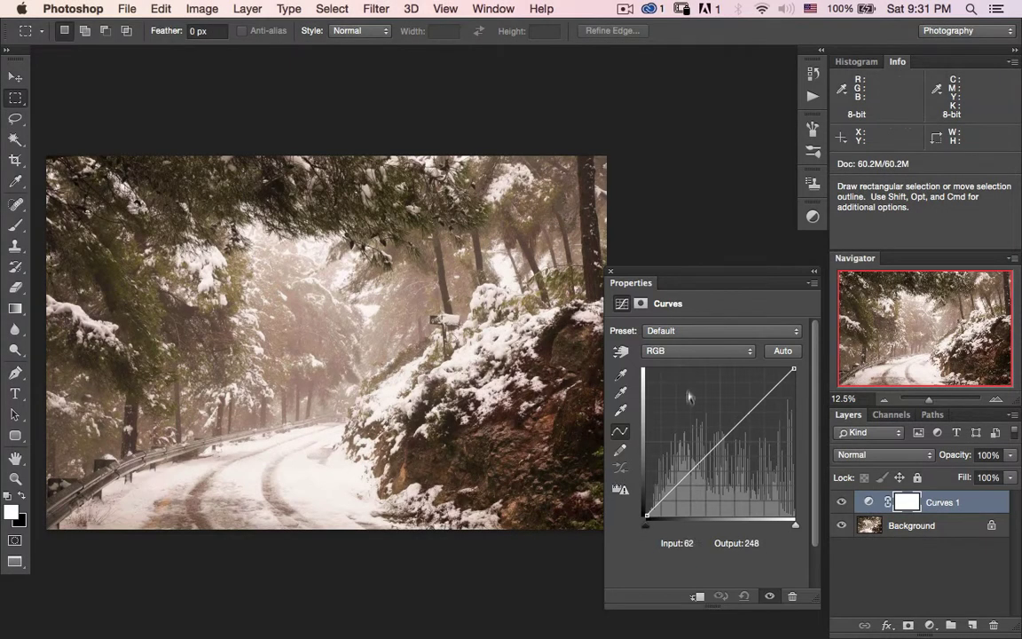
Try a midtone point on the composite RGB curve and one on the Red channel curve, removing each point
{"action": "left_click", "coordinate": [714, 445]}
{"action": "left_click_drag", "start_coordinate": [714, 445], "coordinate": [818, 482]}
{"action": "left_click", "coordinate": [722, 353]}
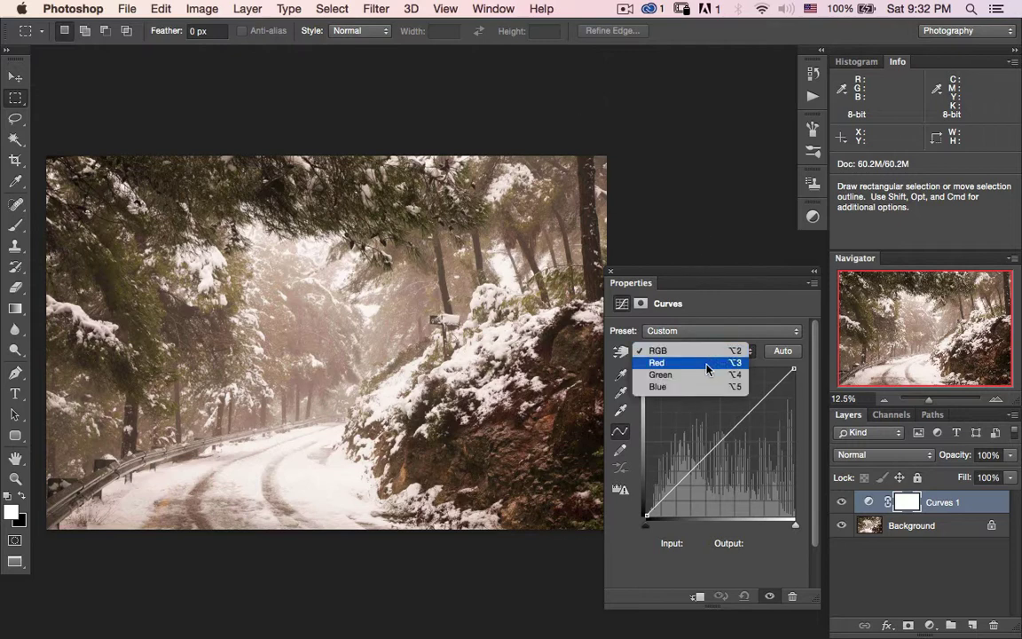
{"action": "left_click", "coordinate": [707, 365]}
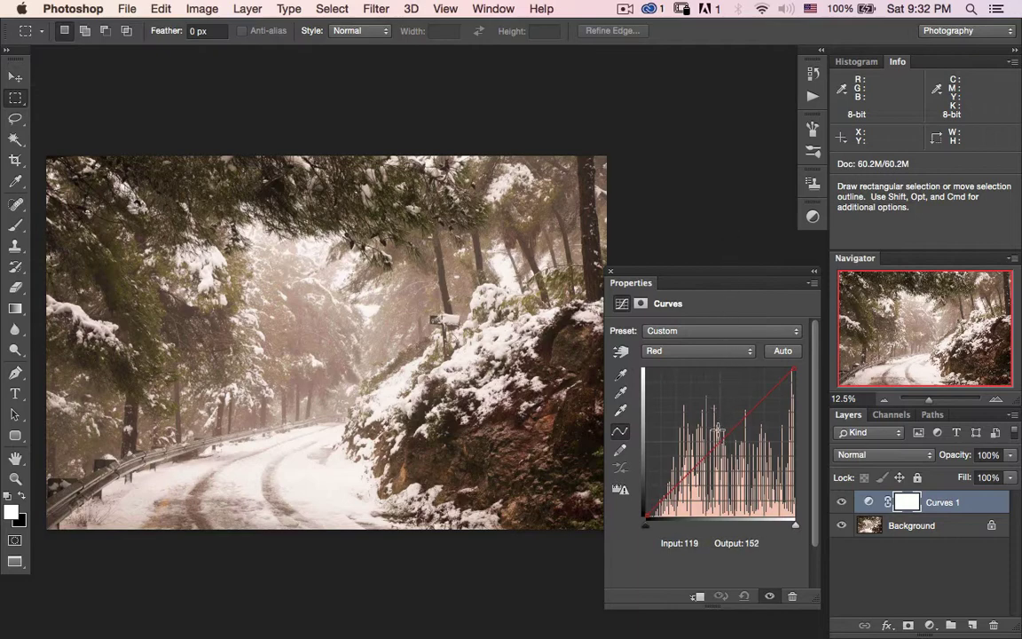
{"action": "left_click_drag", "start_coordinate": [722, 437], "coordinate": [802, 367]}
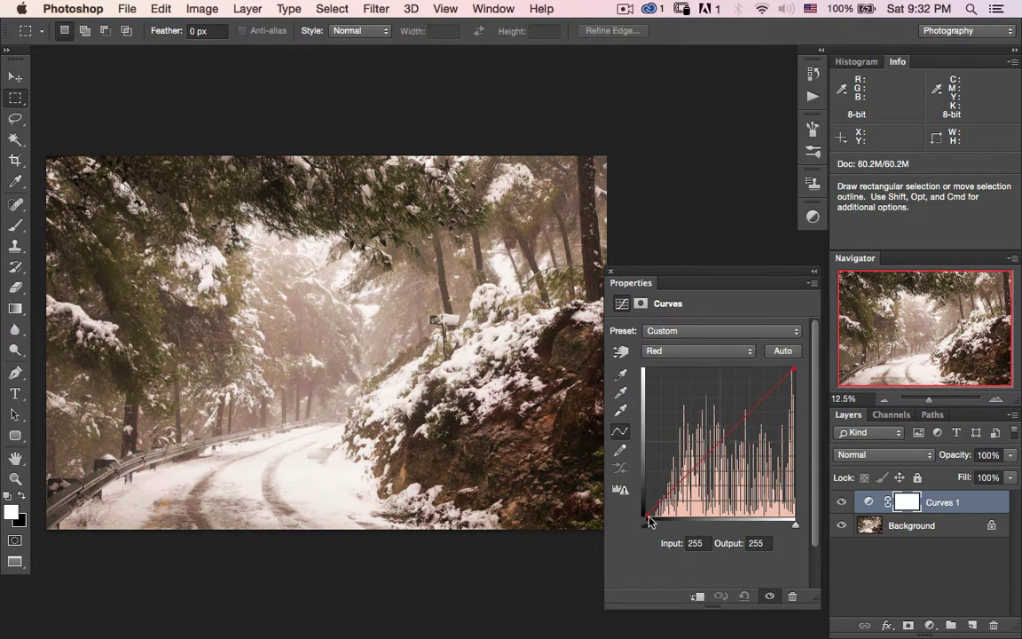
Try lowering the Red curve's midtones and shifting its black and white endpoints, restoring the straight curve
{"action": "mouse_move", "coordinate": [644, 517]}
{"action": "left_mouse_down"}
{"action": "mouse_move", "coordinate": [641, 470]}
{"action": "mouse_move", "coordinate": [637, 522]}
{"action": "left_mouse_up"}
{"action": "left_click_drag", "start_coordinate": [724, 441], "coordinate": [729, 461]}
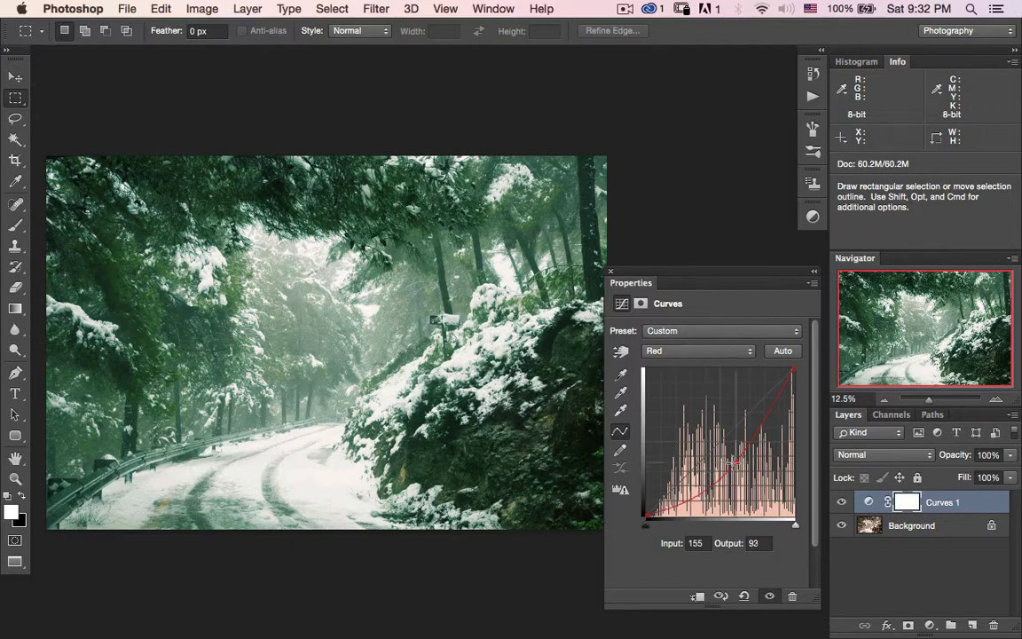
{"action": "left_click_drag", "start_coordinate": [733, 462], "coordinate": [712, 539]}
{"action": "mouse_move", "coordinate": [649, 528]}
{"action": "left_mouse_down"}
{"action": "mouse_move", "coordinate": [687, 527]}
{"action": "mouse_move", "coordinate": [645, 530]}
{"action": "left_mouse_up"}
{"action": "left_click", "coordinate": [794, 371]}
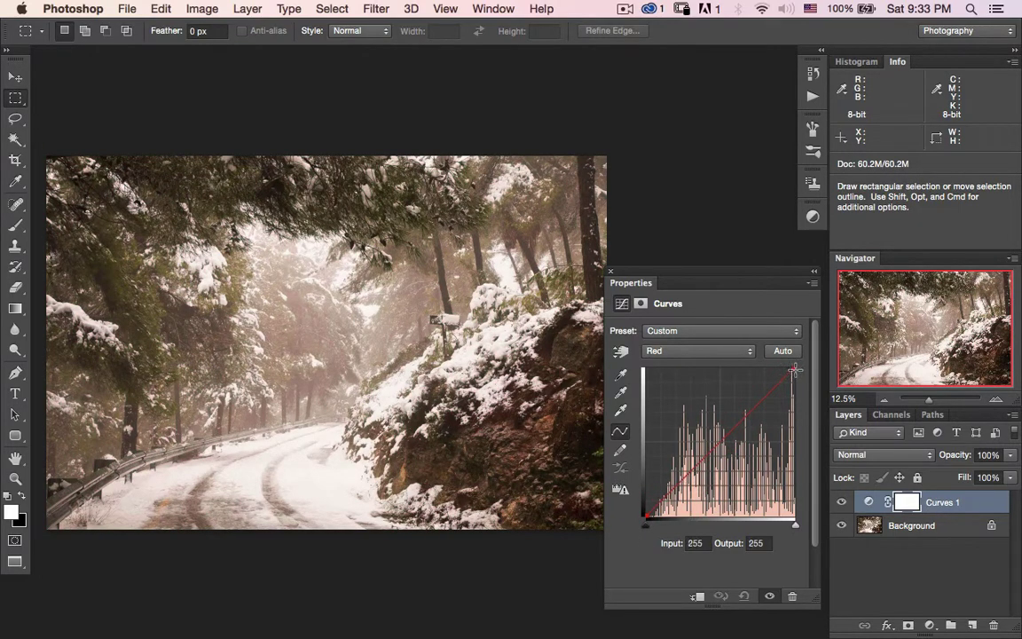
{"action": "left_click_drag", "start_coordinate": [794, 370], "coordinate": [812, 349]}
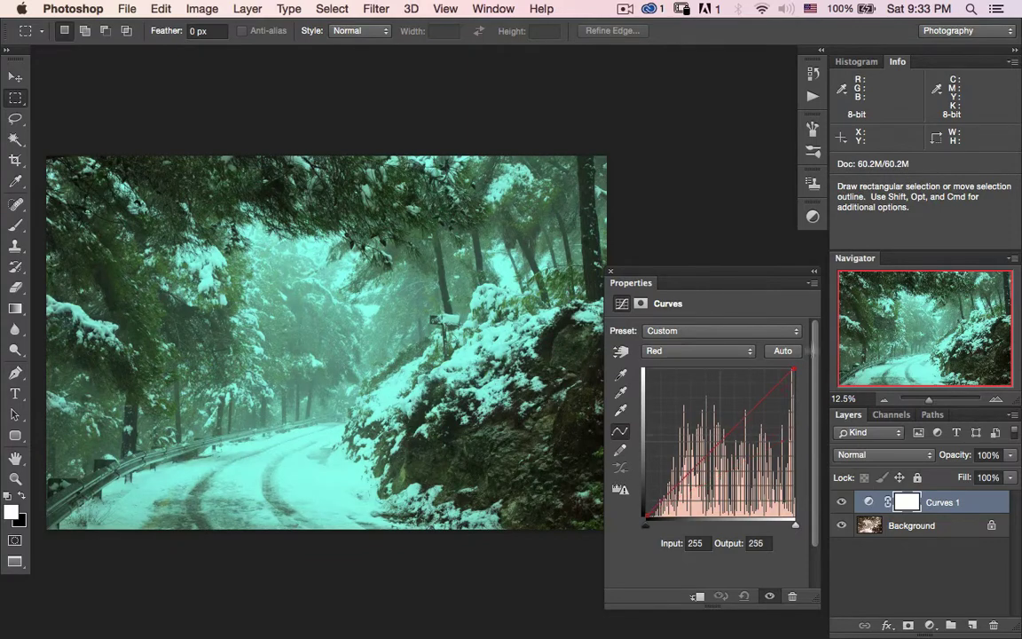
Try bending the Green channel curve and the Blue channel curve at the midtones, removing each added point
{"action": "left_click", "coordinate": [698, 350]}
{"action": "left_click", "coordinate": [705, 360]}
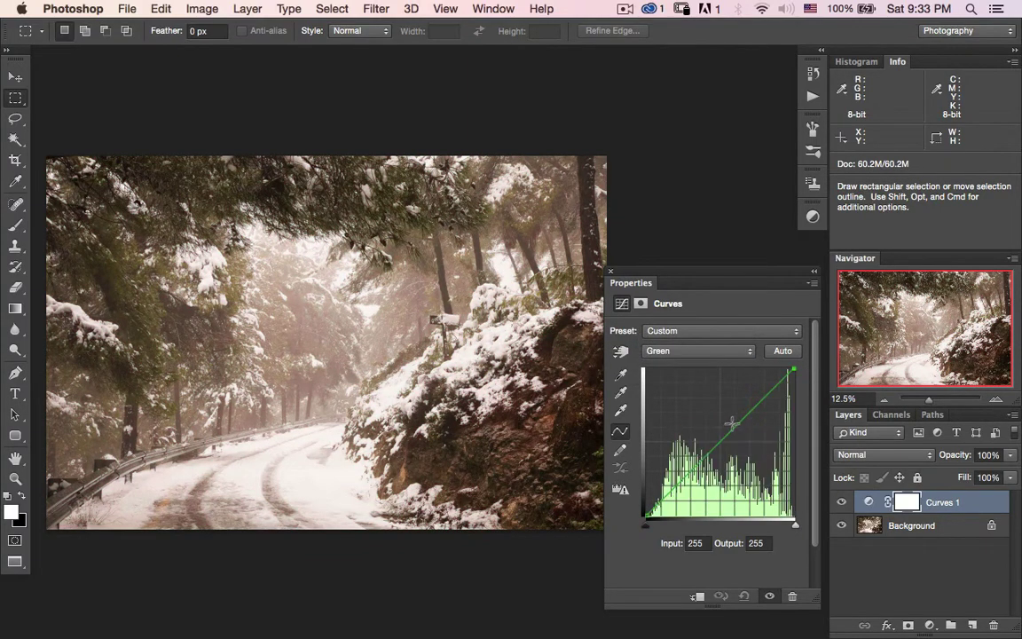
{"action": "left_click_drag", "start_coordinate": [706, 458], "coordinate": [826, 470]}
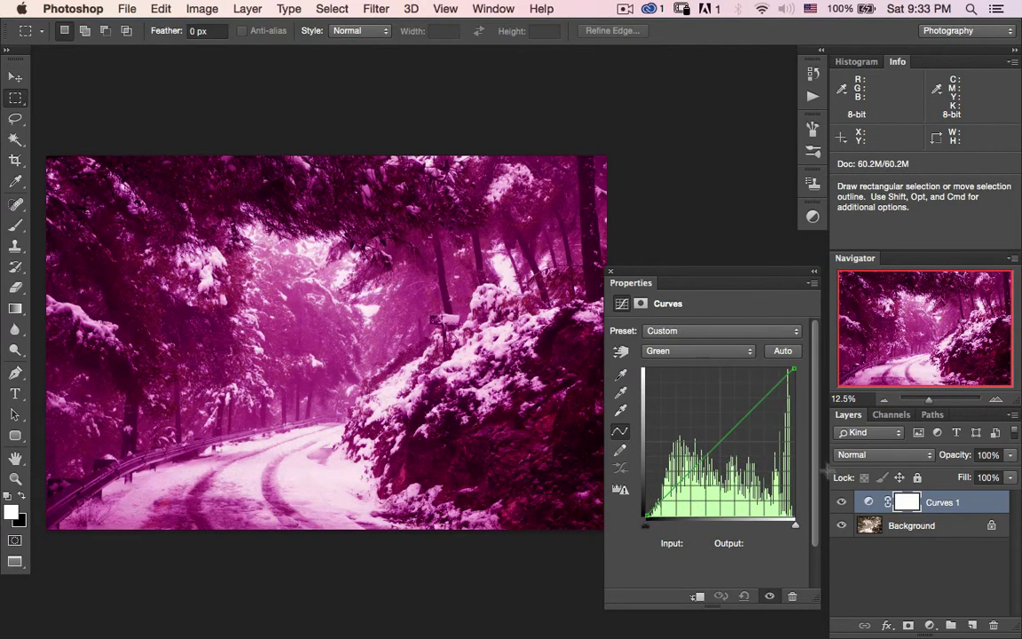
{"action": "left_click", "coordinate": [707, 351]}
{"action": "left_click", "coordinate": [661, 361]}
{"action": "left_click_drag", "start_coordinate": [724, 436], "coordinate": [831, 469]}
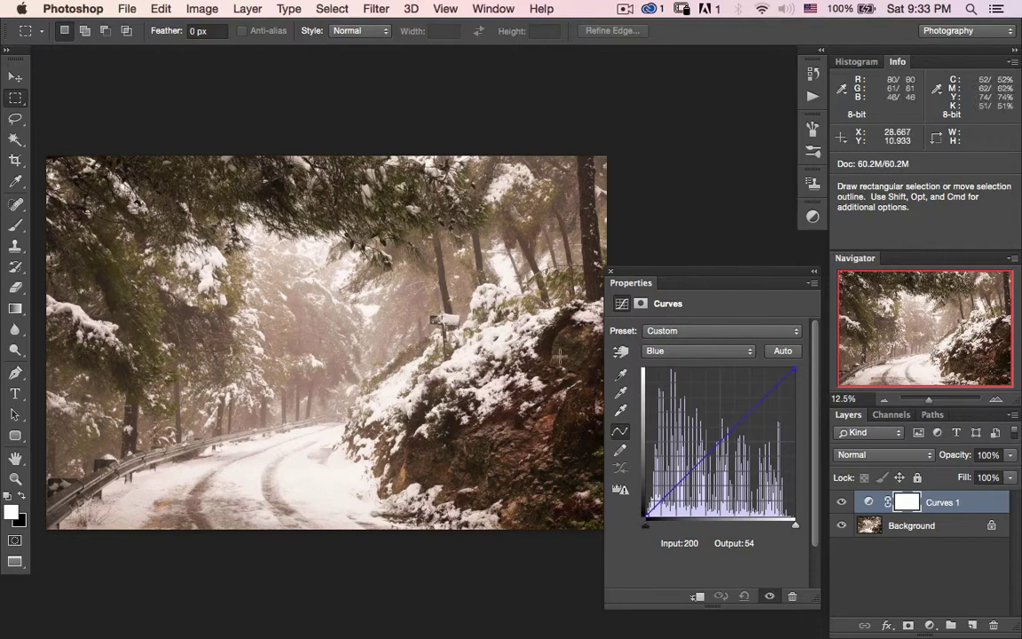
Raise the Blue curve's midtones to input 120, output 130, and lower the Red curve's midtones to input 126, output 118
{"action": "left_click_drag", "start_coordinate": [723, 441], "coordinate": [716, 440]}
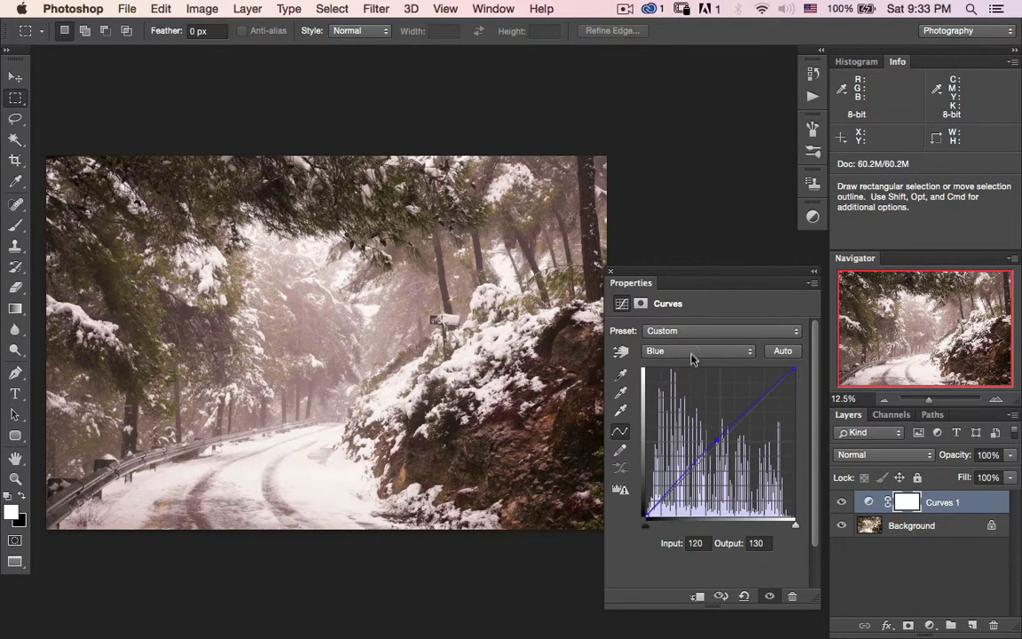
{"action": "left_click", "coordinate": [690, 353]}
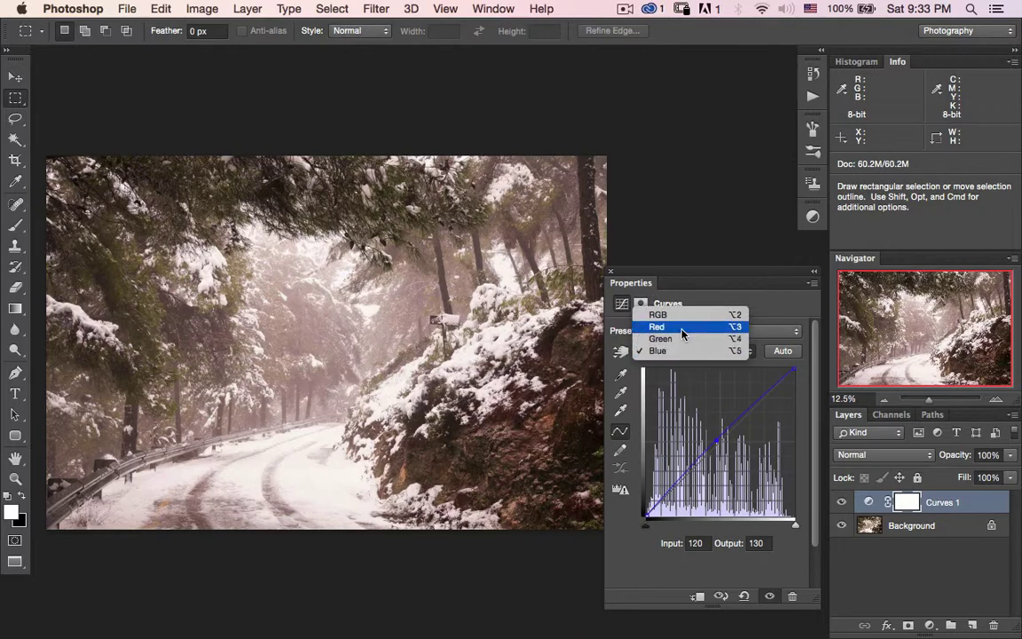
{"action": "left_click", "coordinate": [679, 327]}
{"action": "left_click_drag", "start_coordinate": [714, 448], "coordinate": [719, 447]}
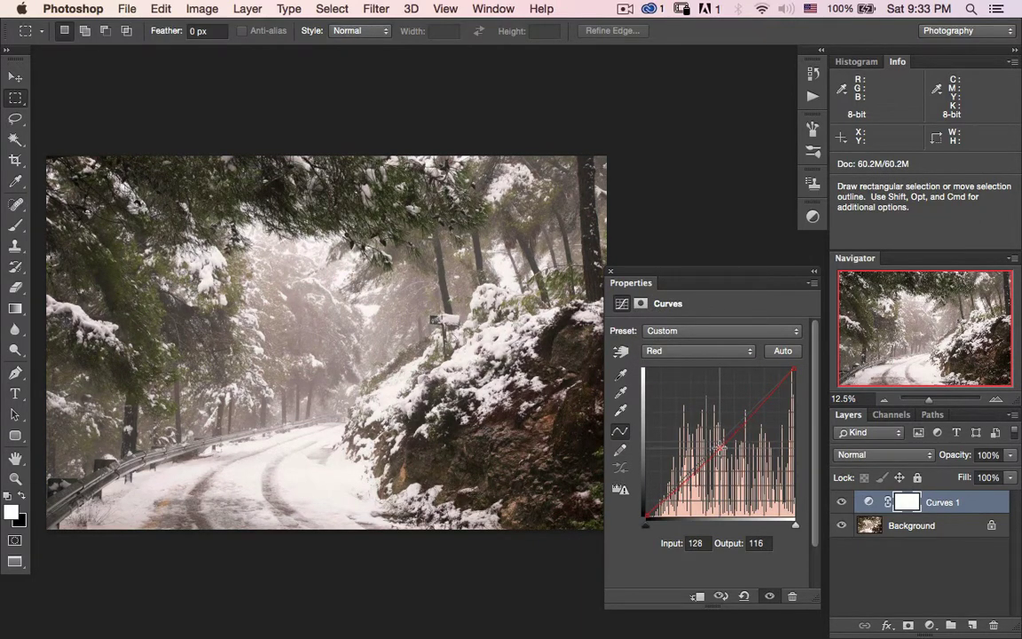
Compare the photo before and after the color correction by toggling the Curves 1 layer's visibility
{"action": "left_click", "coordinate": [843, 502]}
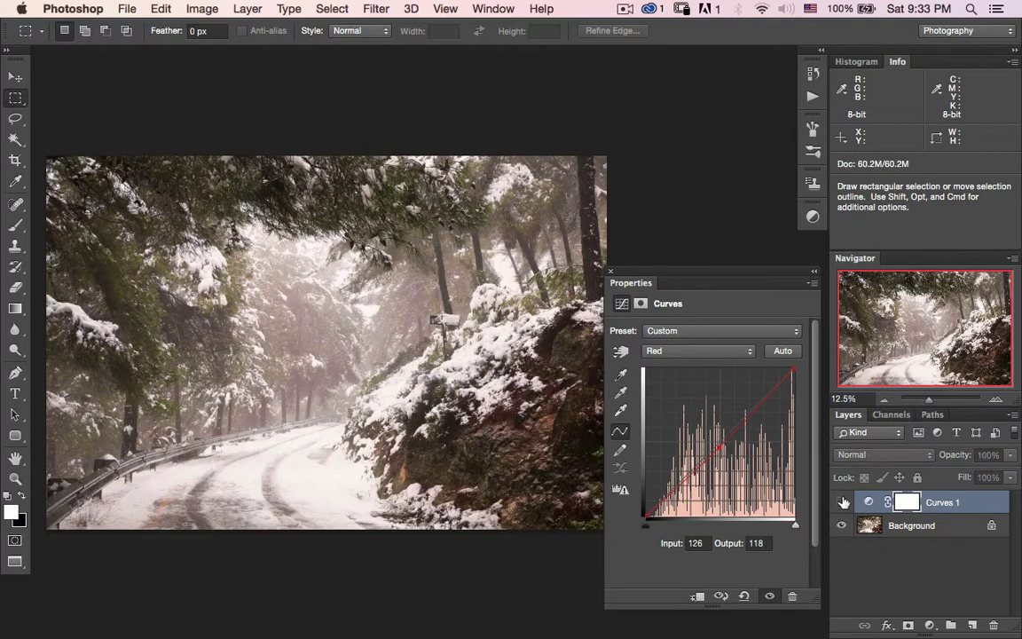
{"action": "left_click", "coordinate": [842, 499]}
{"action": "left_click", "coordinate": [844, 499]}
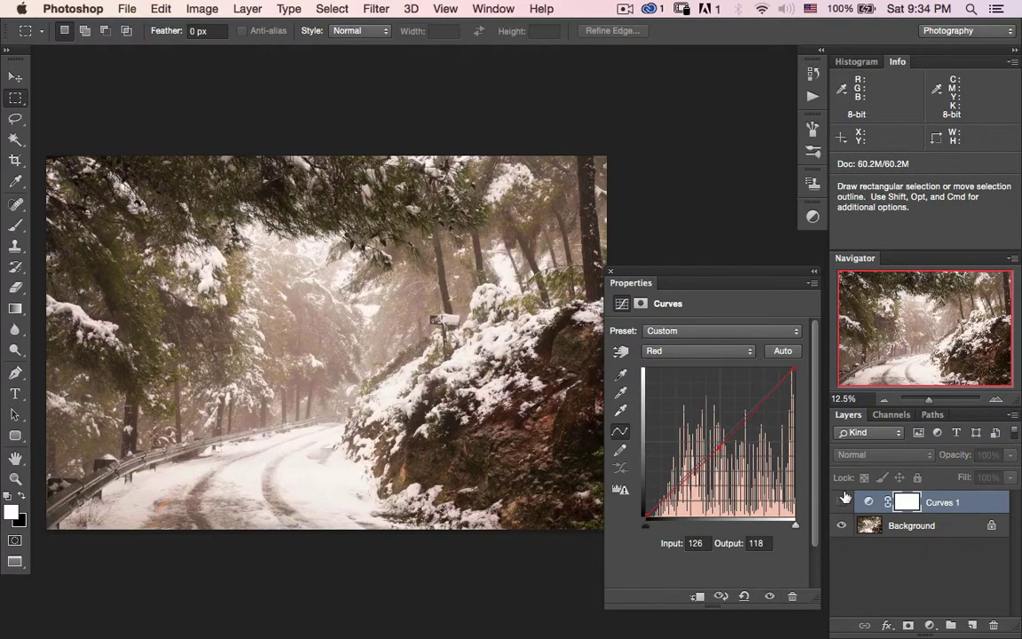
{"action": "left_click", "coordinate": [844, 499]}
{"action": "left_click", "coordinate": [845, 499]}
{"action": "left_click", "coordinate": [844, 499]}
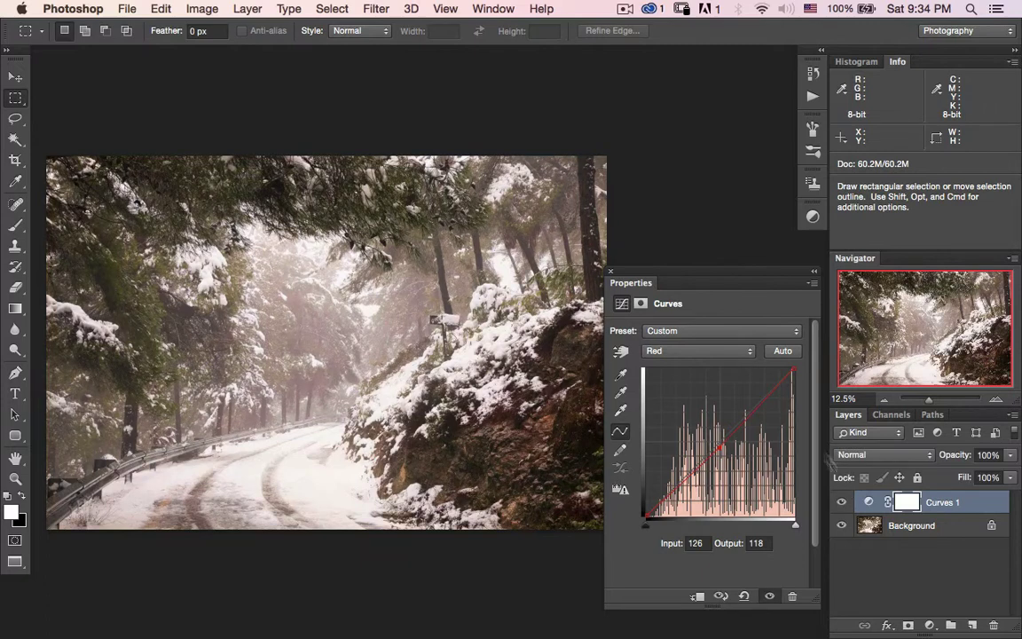
Try raising the Green curve's midtones to input 128, output 133, and reset the Curves adjustment to its defaults
{"action": "left_click", "coordinate": [700, 351]}
{"action": "left_click", "coordinate": [697, 364]}
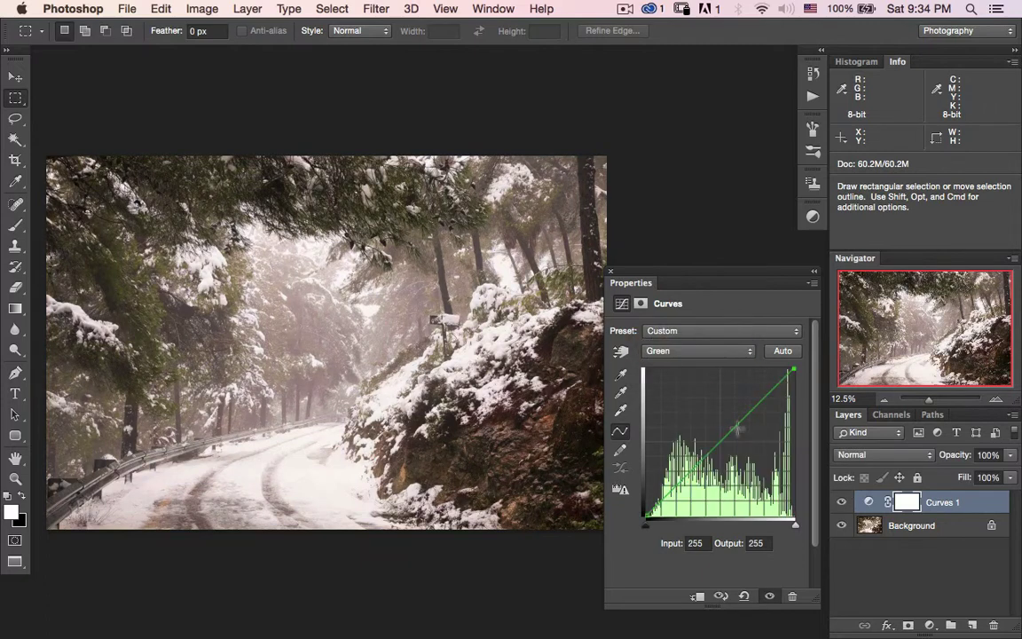
{"action": "left_click_drag", "start_coordinate": [720, 443], "coordinate": [721, 439]}
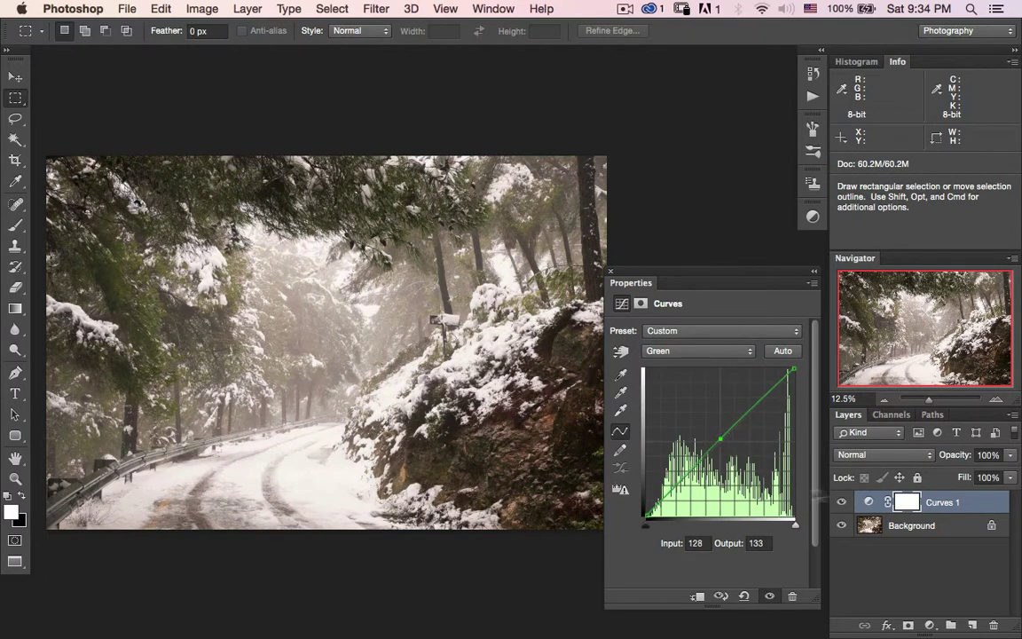
{"action": "left_click", "coordinate": [839, 501]}
{"action": "left_click", "coordinate": [839, 502]}
{"action": "left_click", "coordinate": [745, 594]}
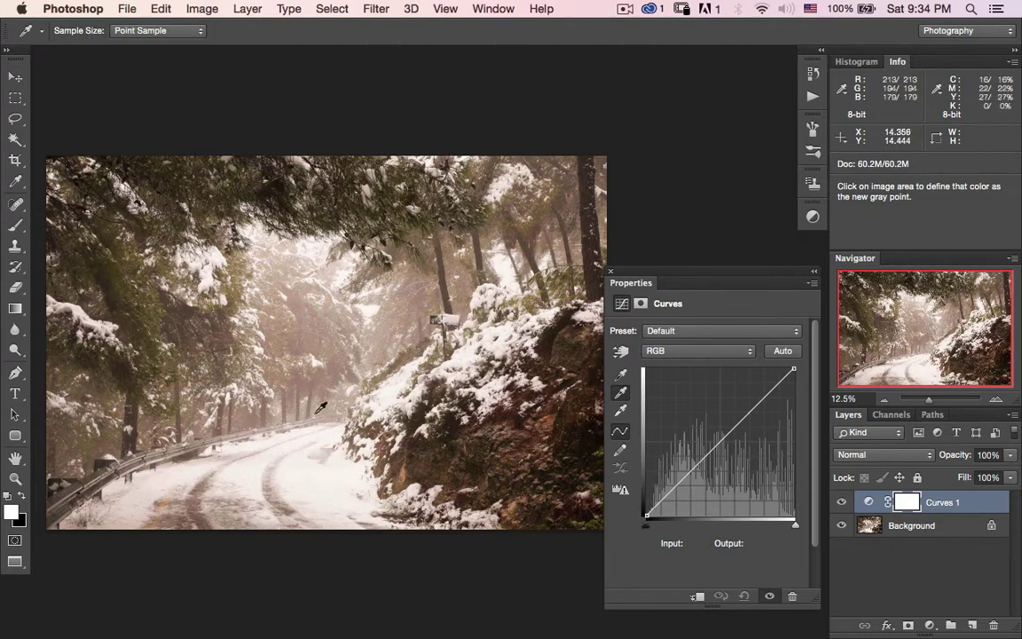
Neutralize the warm color cast by sampling several spots on the roadside guardrail as the gray point
{"action": "left_click", "coordinate": [107, 471]}
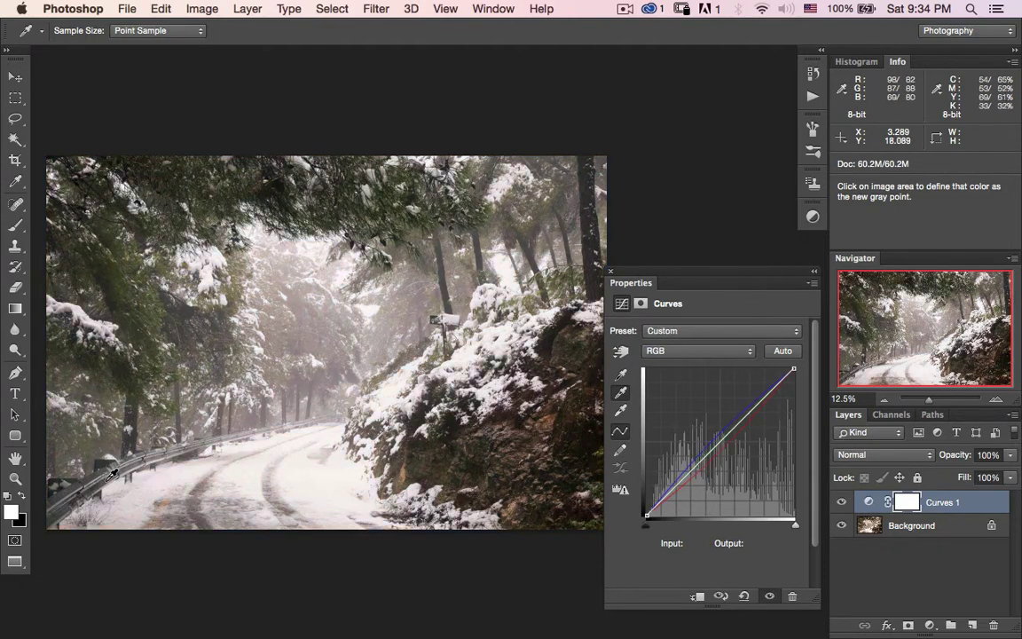
{"action": "left_click", "coordinate": [88, 488]}
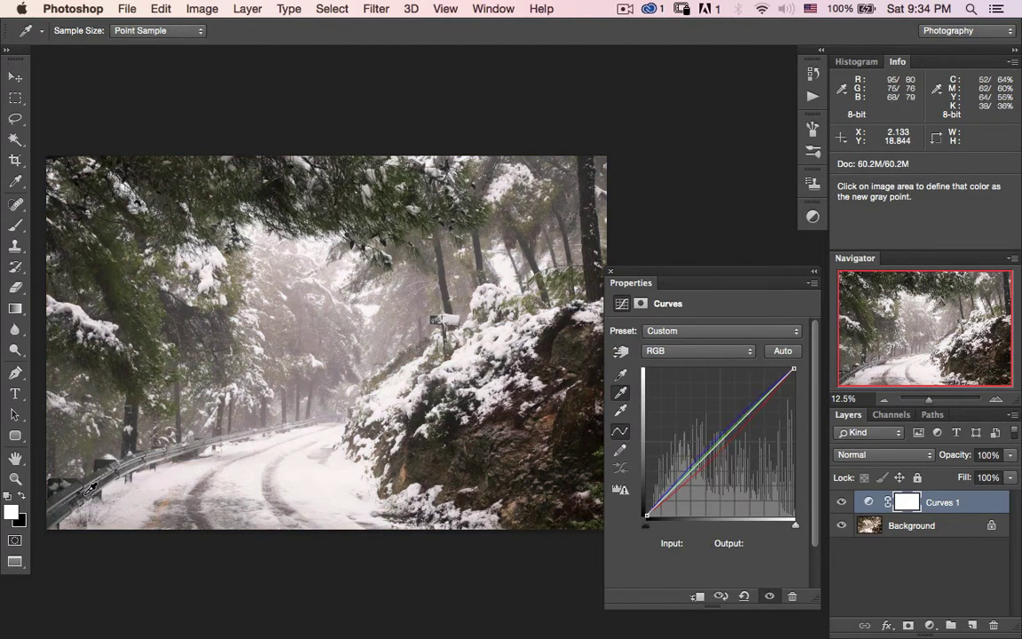
{"action": "left_click", "coordinate": [95, 486]}
{"action": "left_click", "coordinate": [113, 471]}
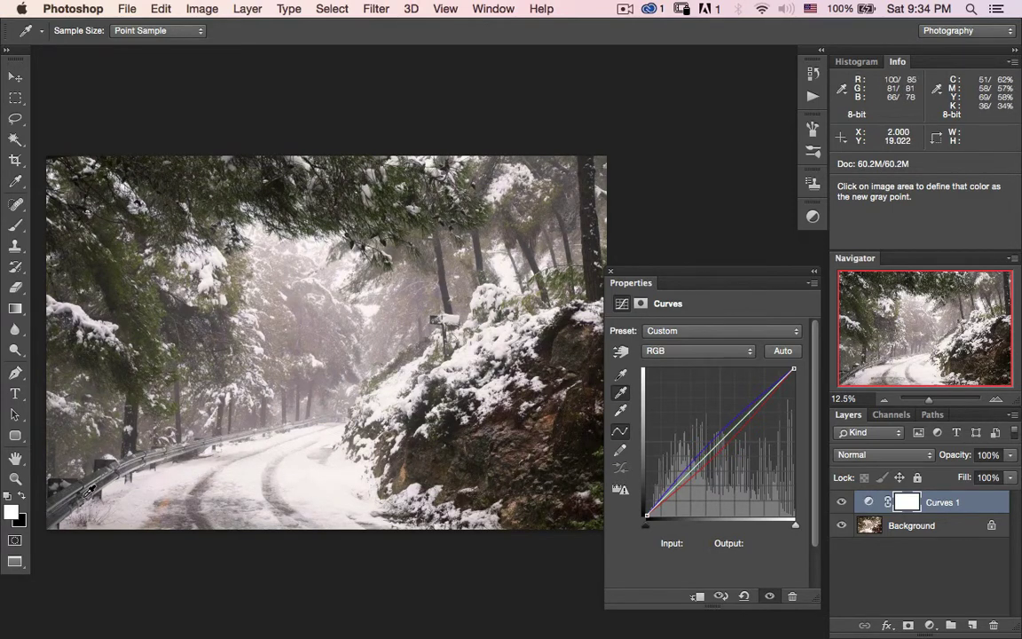
{"action": "left_click", "coordinate": [84, 496]}
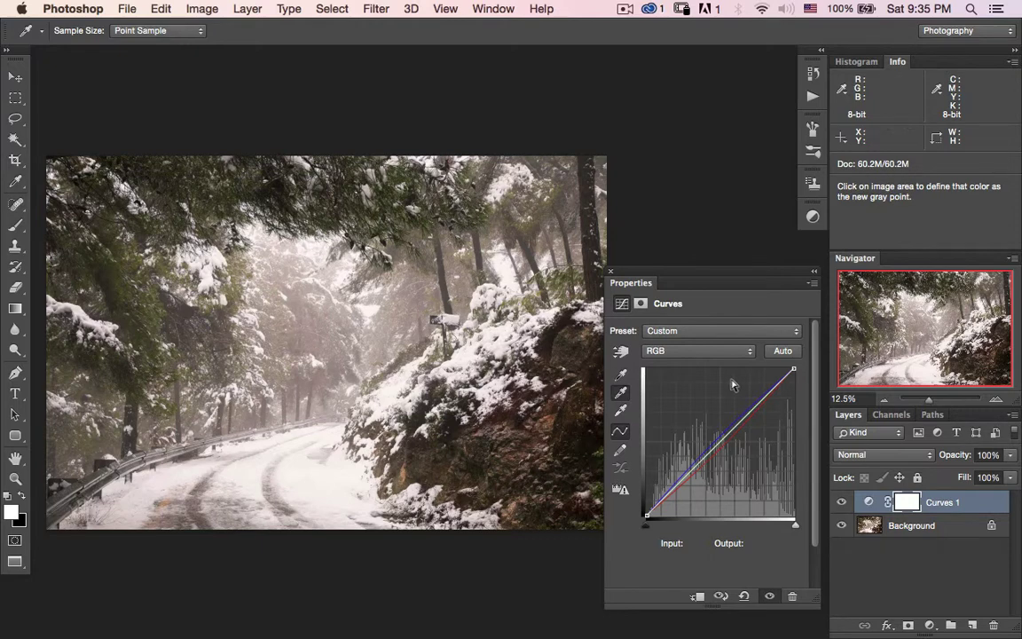
Fine-tune the Blue curve's midtone point to input 114, output 126, and the Green curve's to input 128, output 131
{"action": "left_click", "coordinate": [715, 354]}
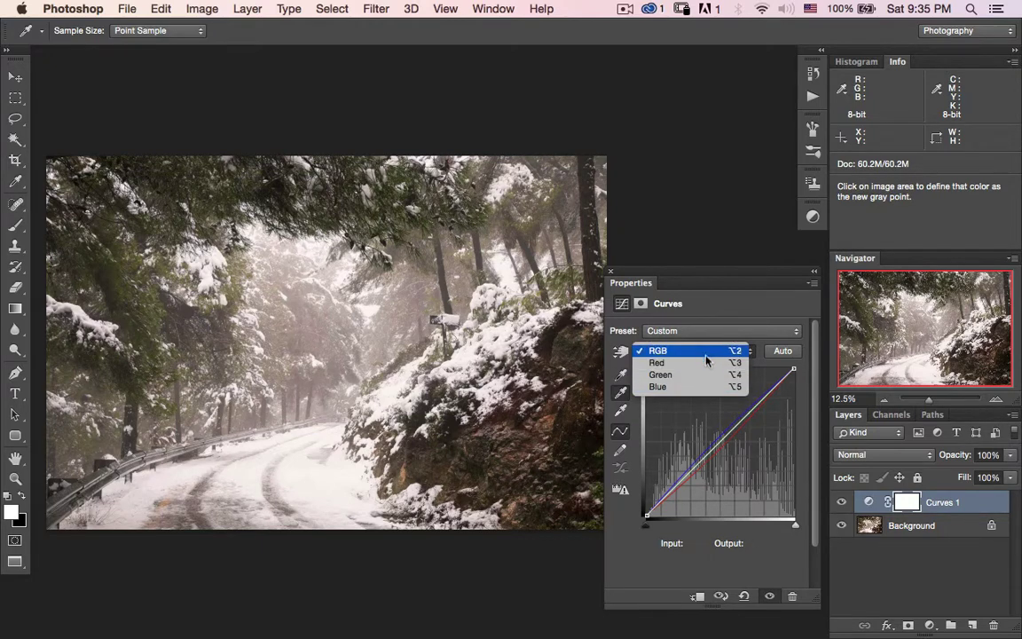
{"action": "left_click", "coordinate": [692, 363]}
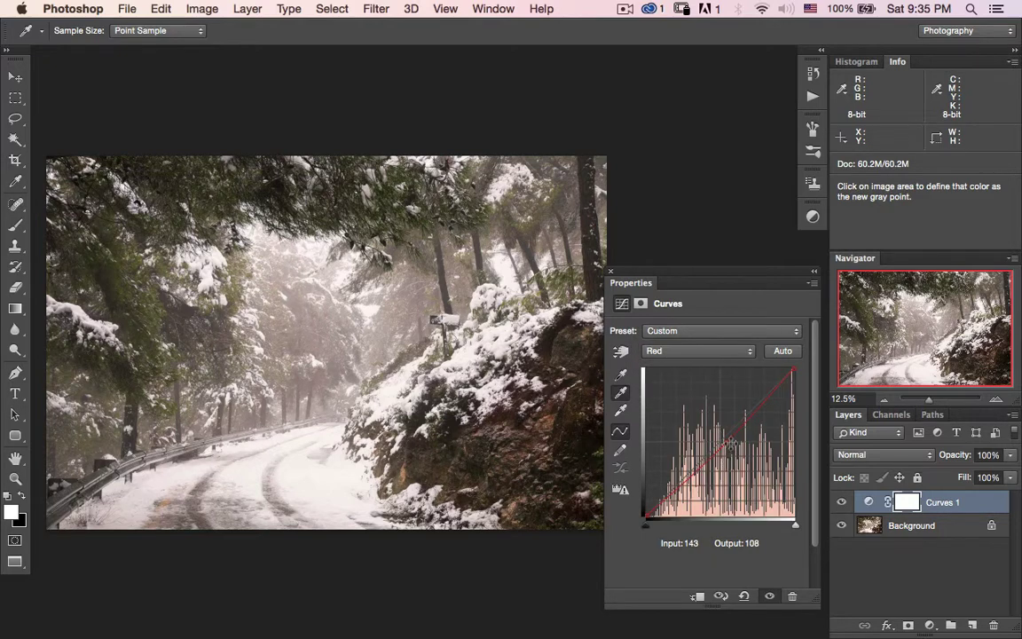
{"action": "left_click", "coordinate": [686, 354]}
{"action": "left_click", "coordinate": [684, 383]}
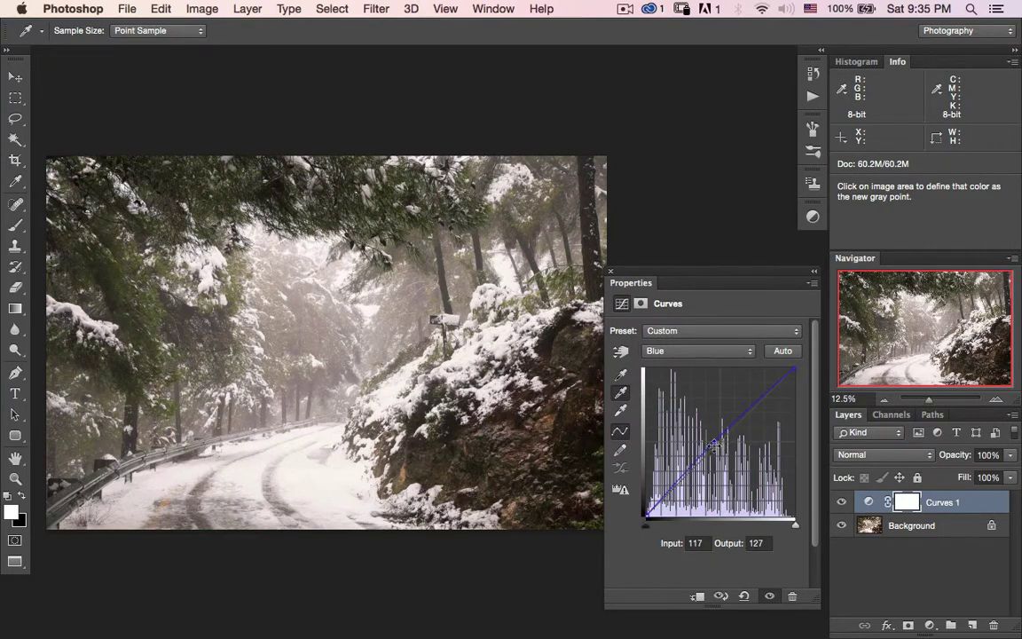
{"action": "left_click", "coordinate": [684, 351]}
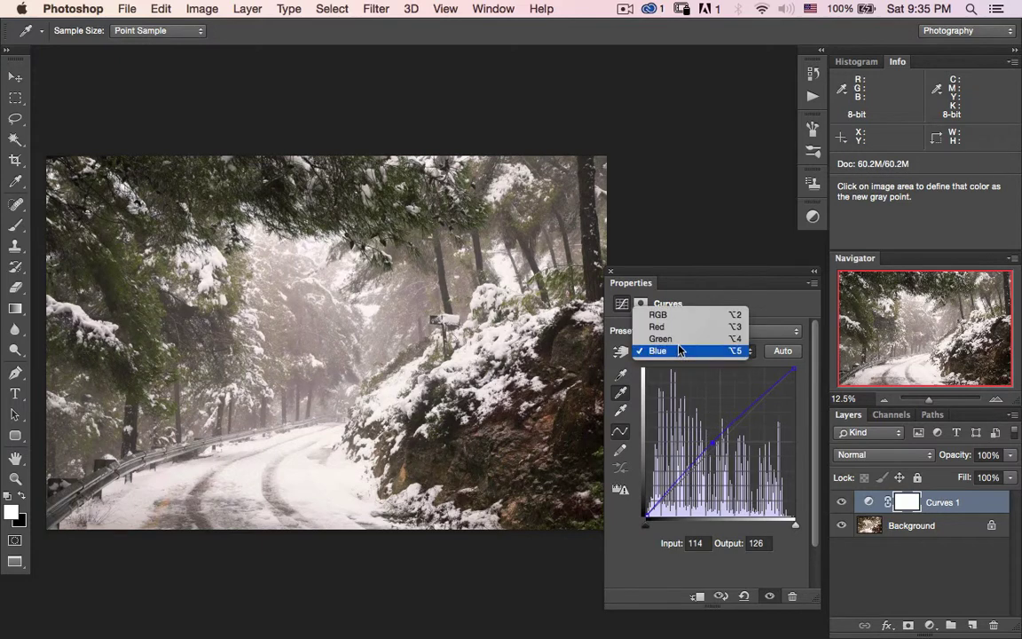
{"action": "left_click", "coordinate": [672, 339]}
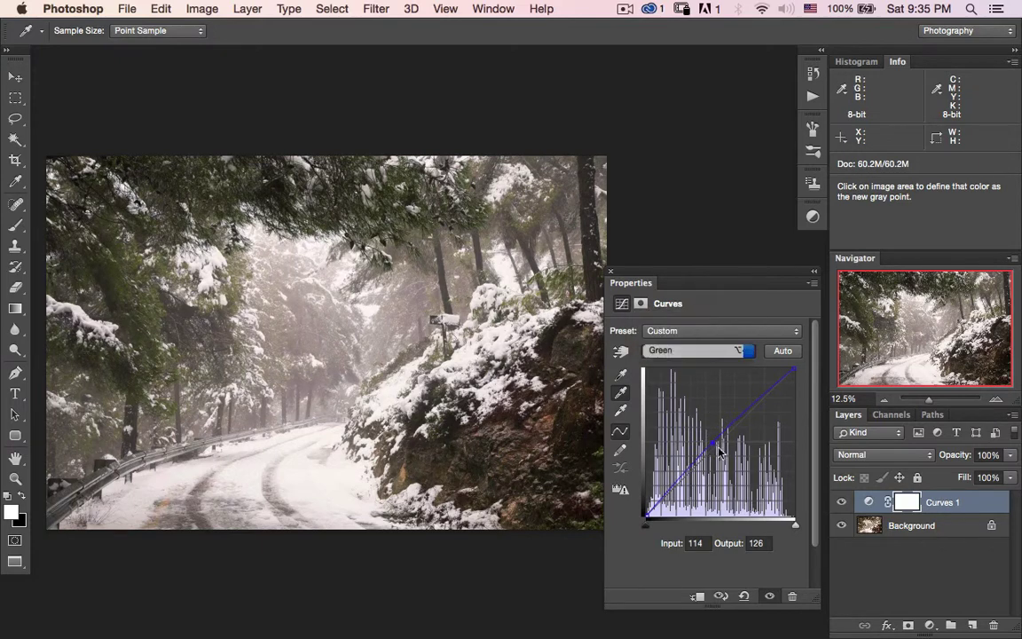
Lower the Red curve's midtone point to input 140, output 121, and compare the photo with and without the Curves 1 layer
{"action": "left_click", "coordinate": [693, 352]}
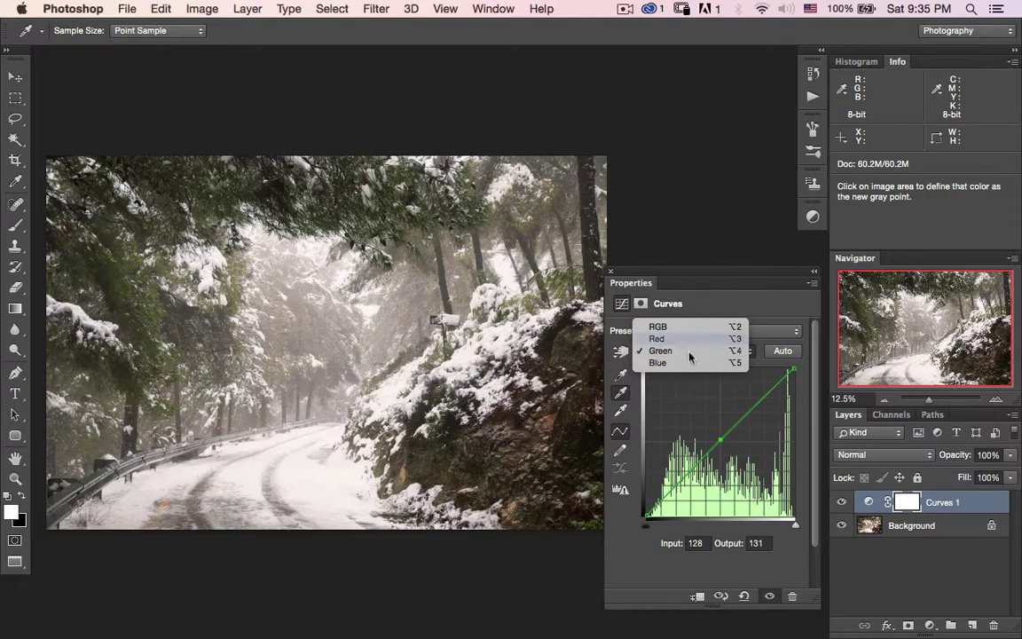
{"action": "left_click", "coordinate": [661, 339]}
{"action": "left_click_drag", "start_coordinate": [728, 448], "coordinate": [729, 450]}
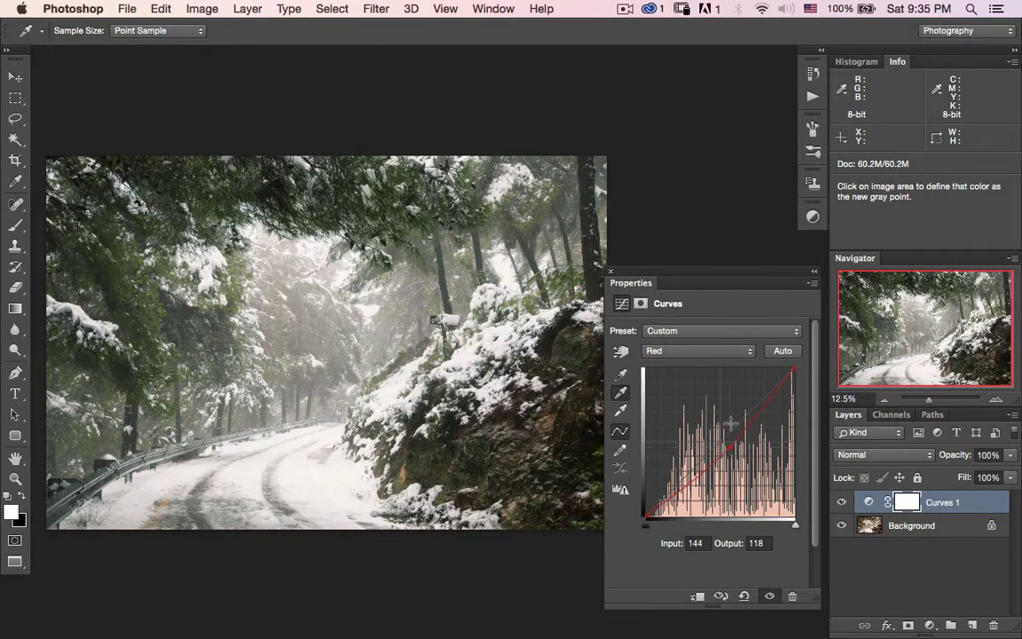
{"action": "left_click", "coordinate": [841, 502]}
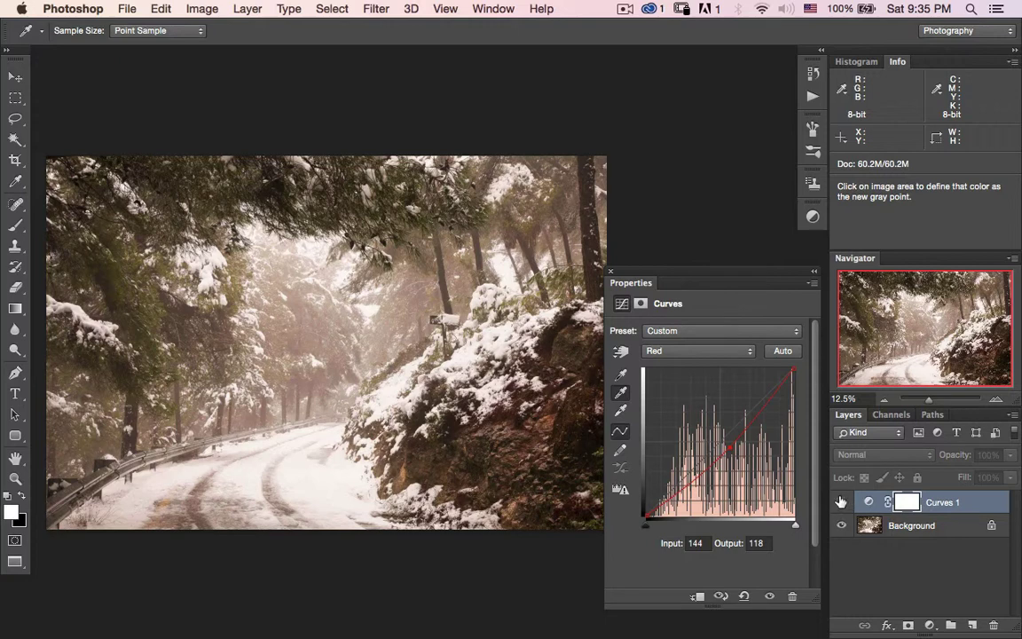
{"action": "left_click", "coordinate": [841, 502]}
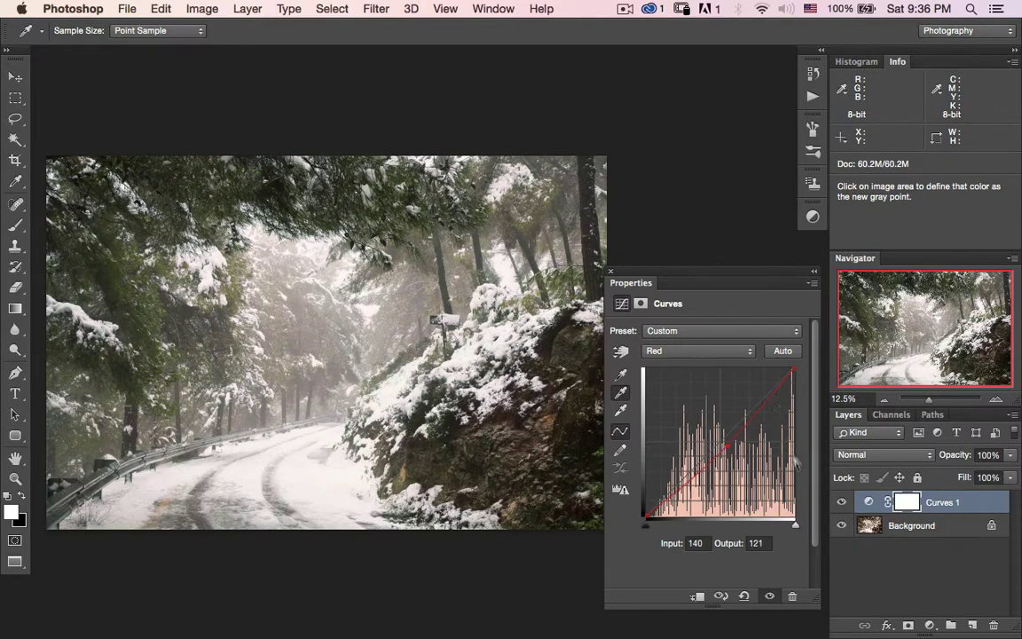
{"action": "left_click", "coordinate": [843, 503]}
{"action": "left_click", "coordinate": [843, 503]}
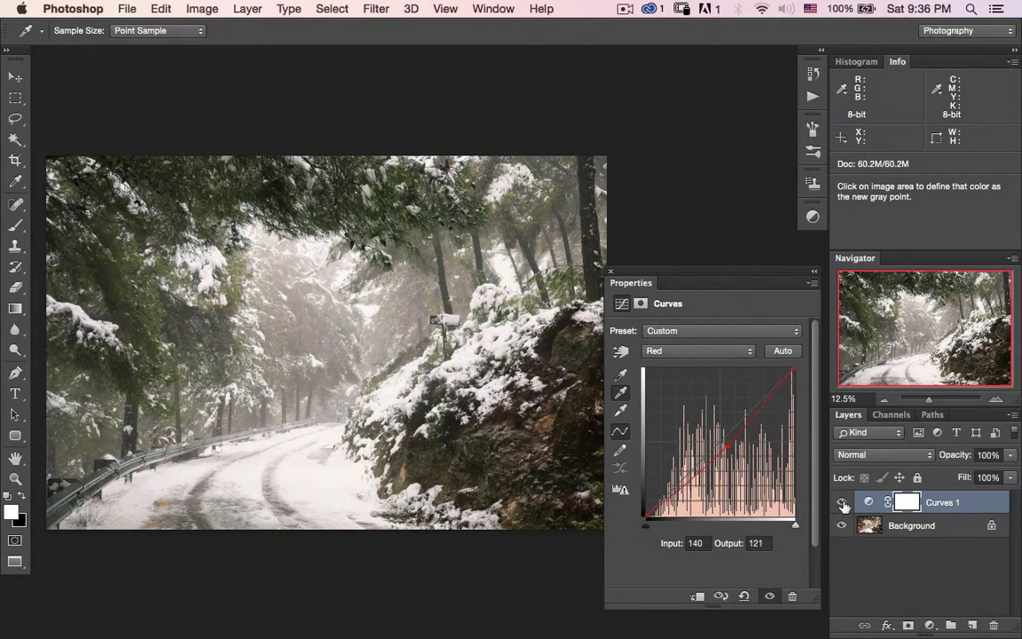